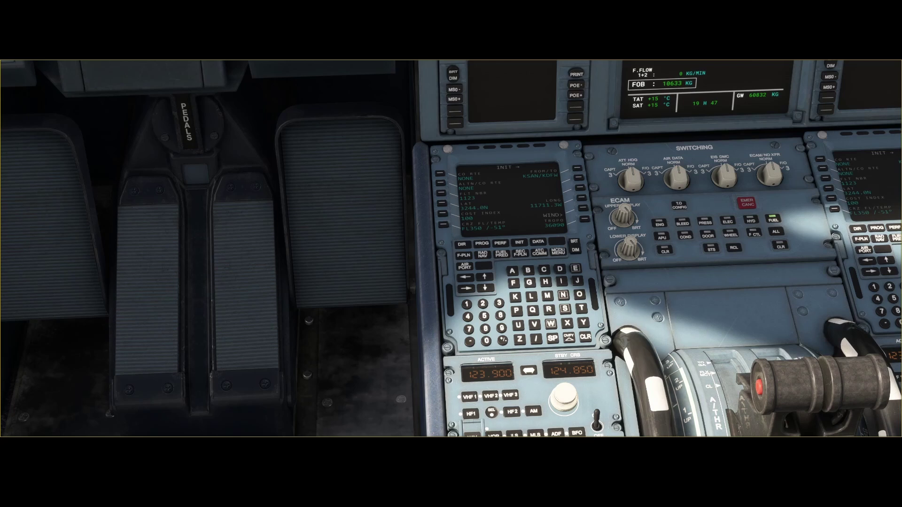
Try to clear the KSAN/KDFW From/To entry on the INIT page.
{"action": "left_click", "coordinate": [587, 338]}
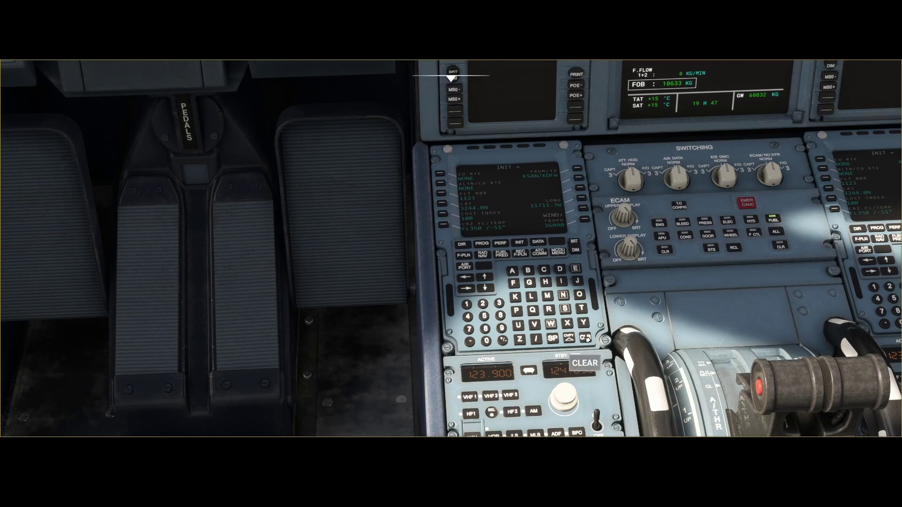
{"action": "left_click", "coordinate": [581, 169]}
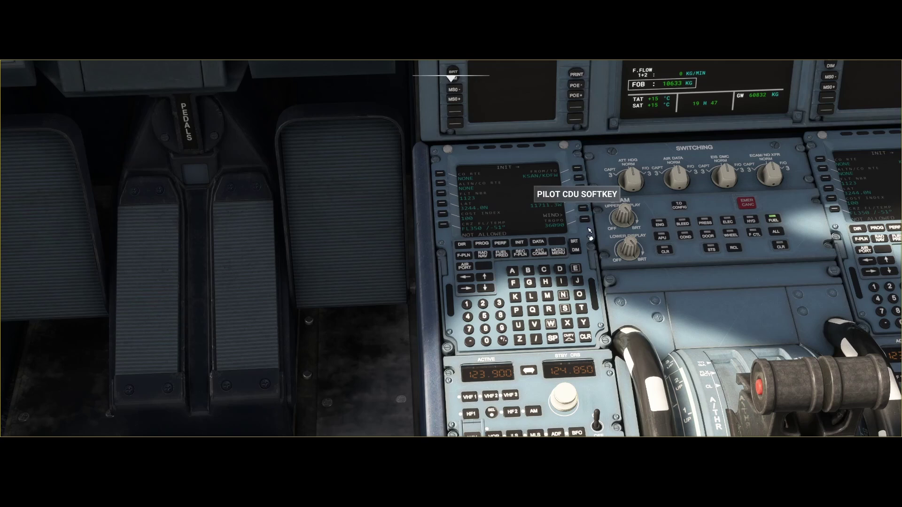
{"action": "left_click", "coordinate": [586, 338]}
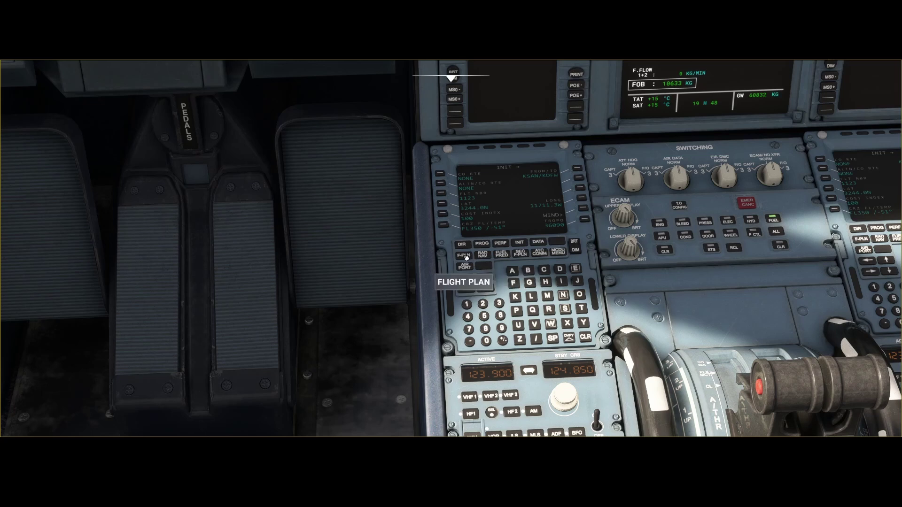
In the flight plan, delete the first waypoint after KSAN27 and insert the revision.
{"action": "left_click", "coordinate": [465, 256]}
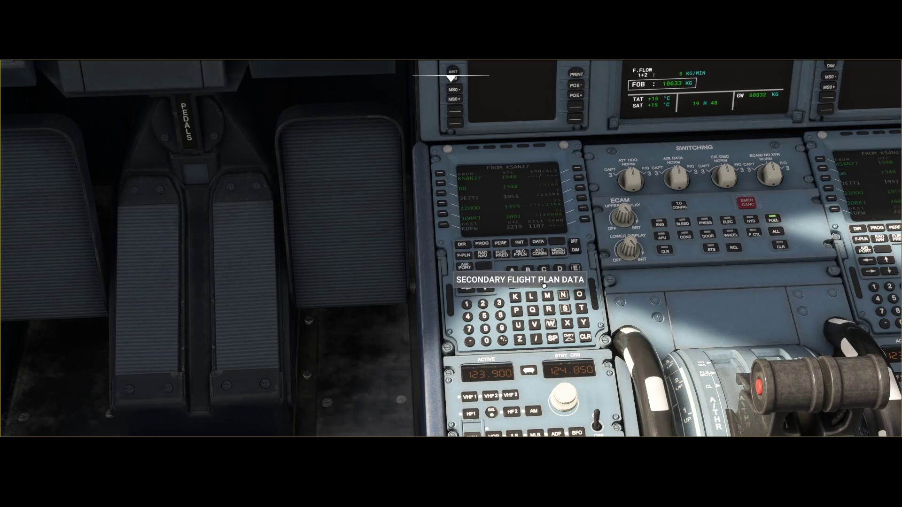
{"action": "left_click", "coordinate": [587, 337]}
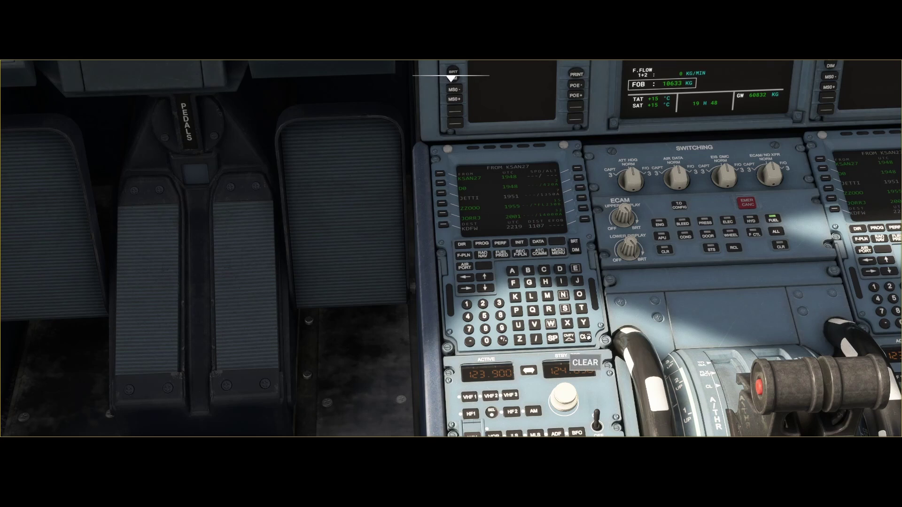
{"action": "left_click", "coordinate": [445, 184]}
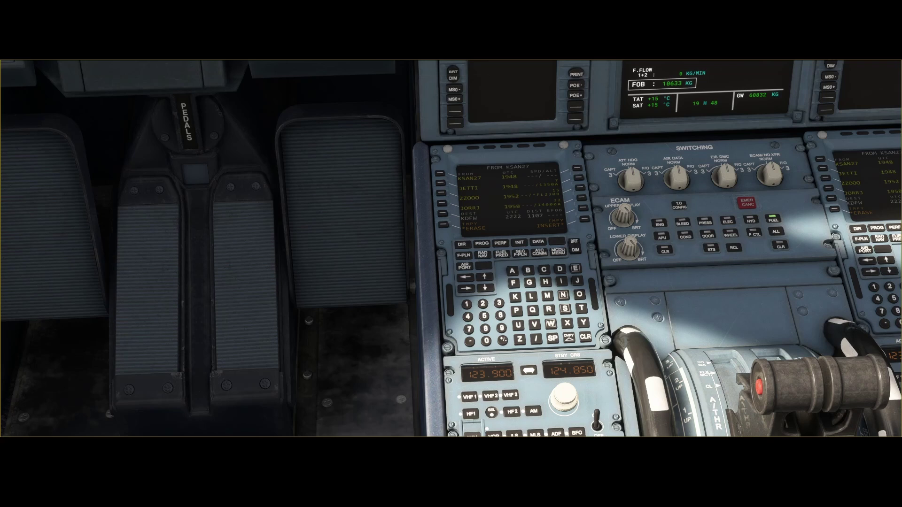
{"action": "left_click", "coordinate": [584, 221]}
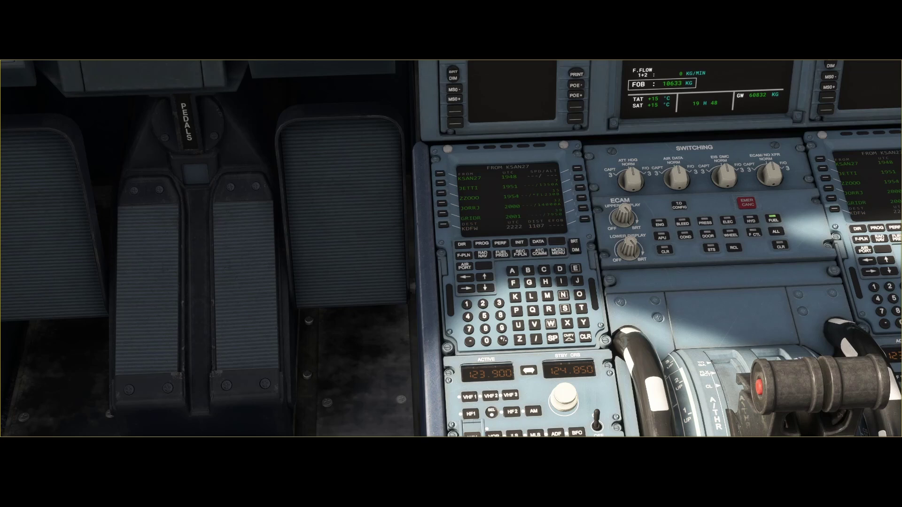
Try deleting waypoint JETTI from the flight plan, then erase the temporary revision.
{"action": "left_click", "coordinate": [585, 337]}
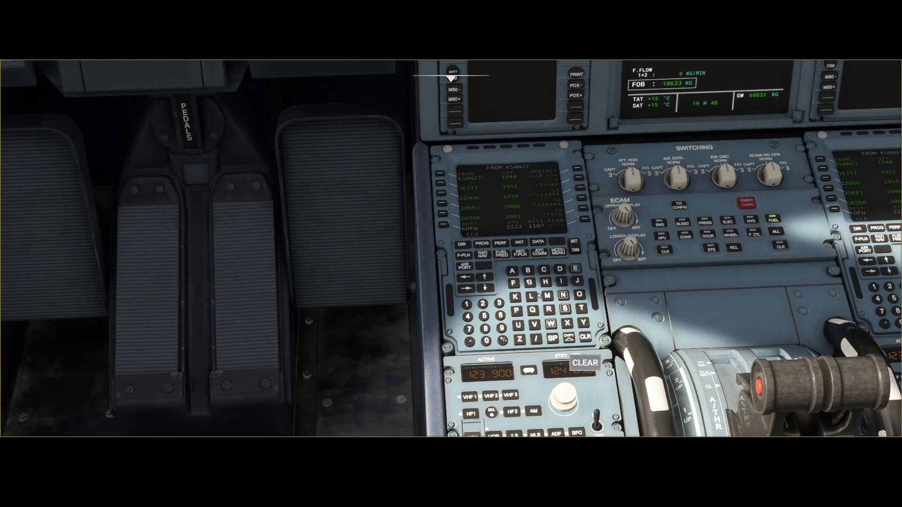
{"action": "left_click", "coordinate": [442, 184]}
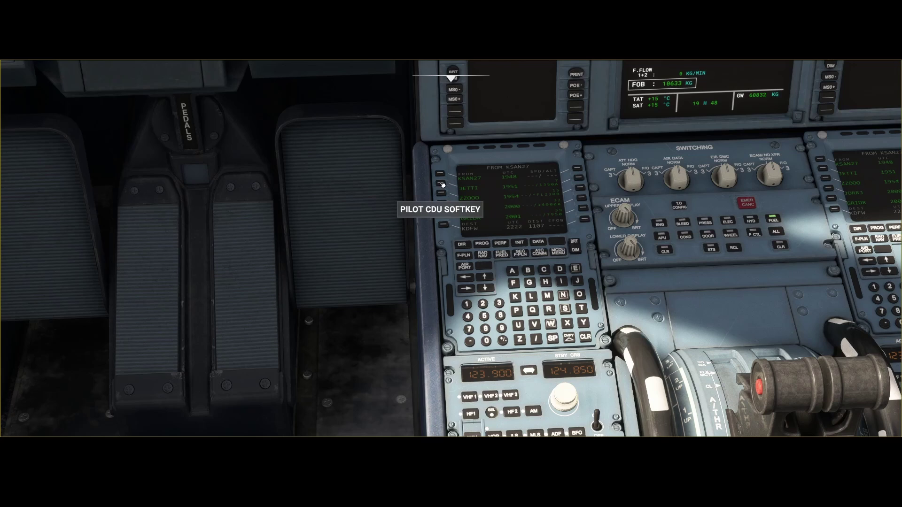
{"action": "left_click", "coordinate": [445, 228]}
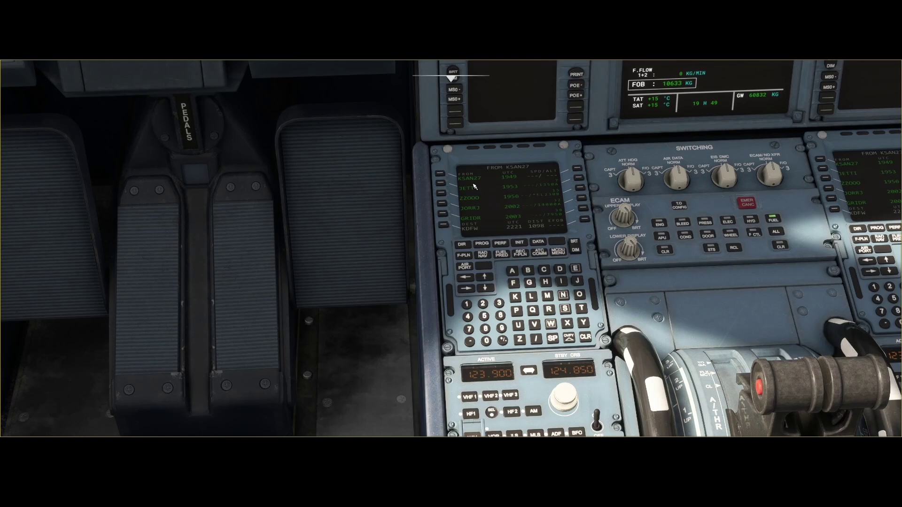
Open the lateral revision of the KSAN27 departure point and go to its Airways page.
{"action": "left_click", "coordinate": [441, 174]}
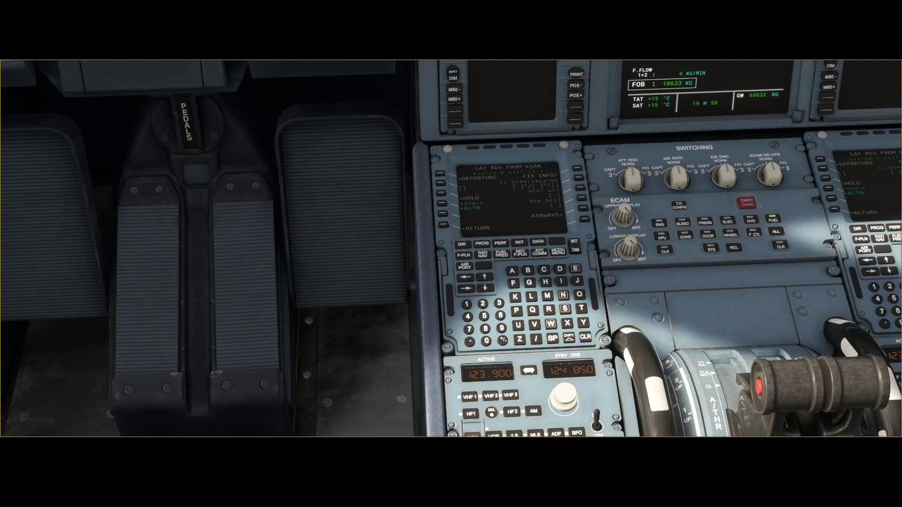
{"action": "left_click", "coordinate": [585, 210]}
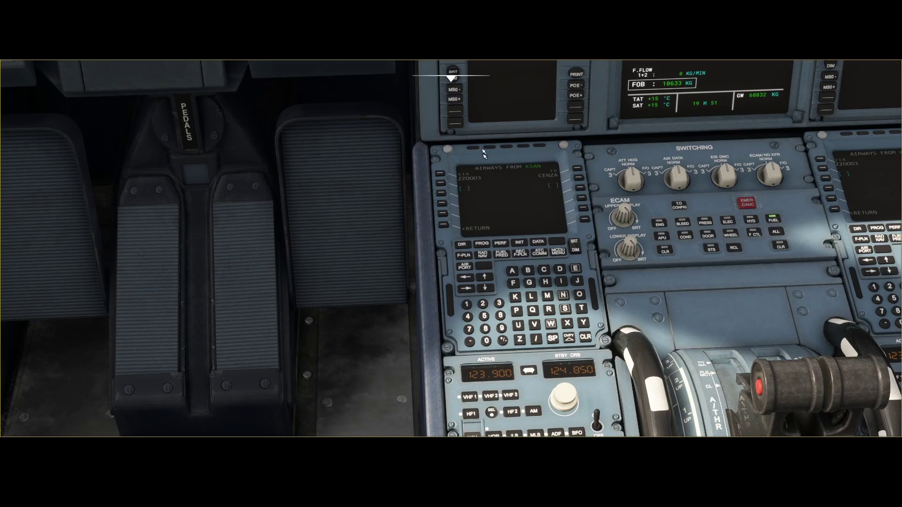
Open Navigraph Charts, dismiss loading the simulator flight plan, and view the SimBrief OFP down to its Routing section.
{"action": "mouse_move", "coordinate": [452, 79]}
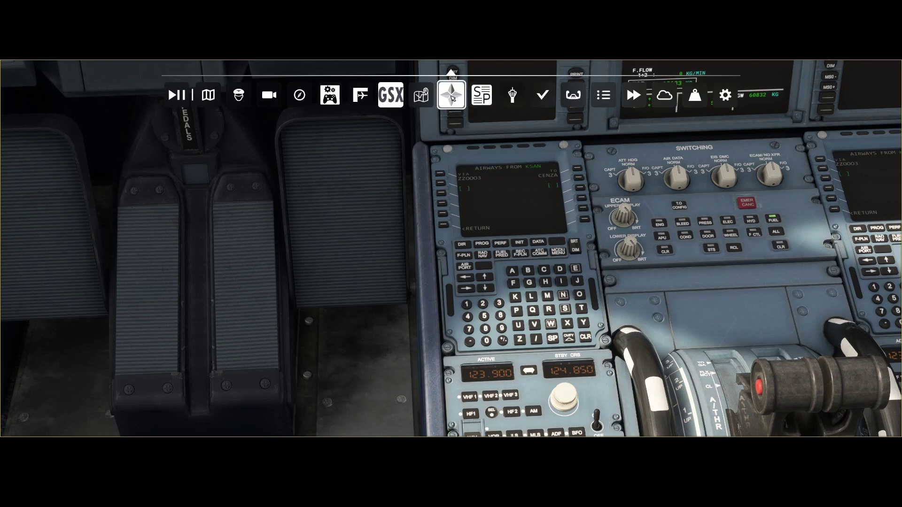
{"action": "left_click", "coordinate": [453, 97]}
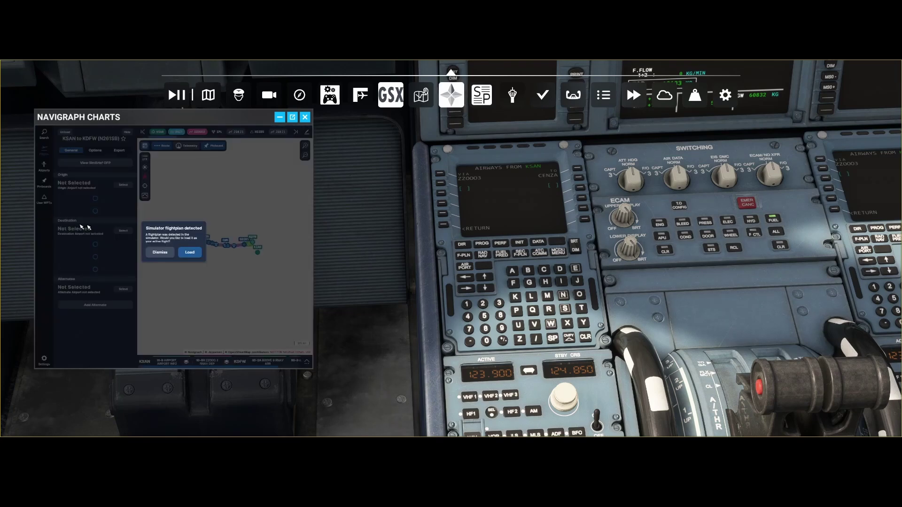
{"action": "left_click", "coordinate": [161, 253]}
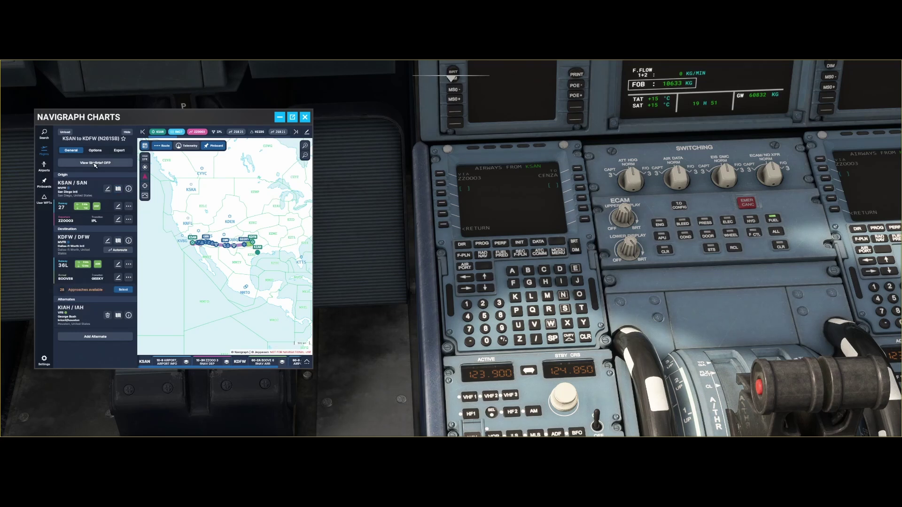
{"action": "left_click", "coordinate": [97, 165]}
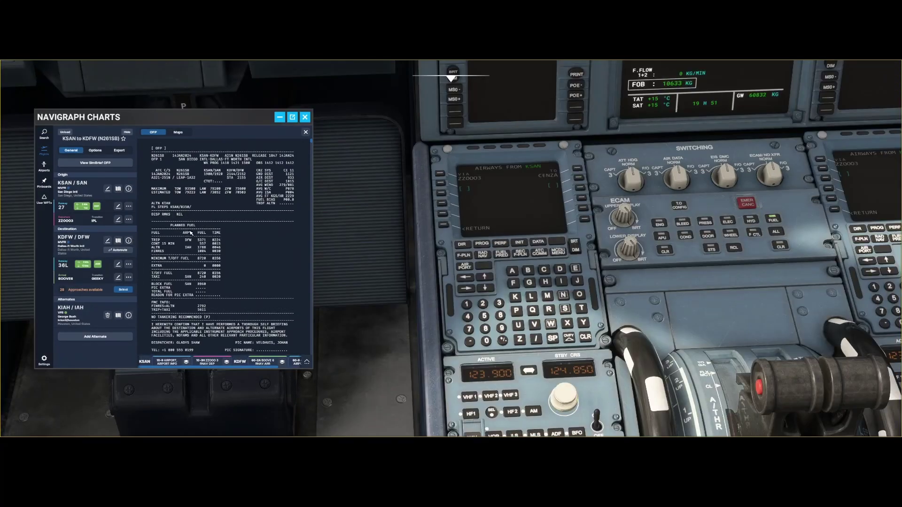
{"action": "scroll", "coordinate": [229, 232], "scroll_direction": "down", "scroll_amount": 3}
{"action": "scroll", "coordinate": [191, 237], "scroll_direction": "down", "scroll_amount": 2}
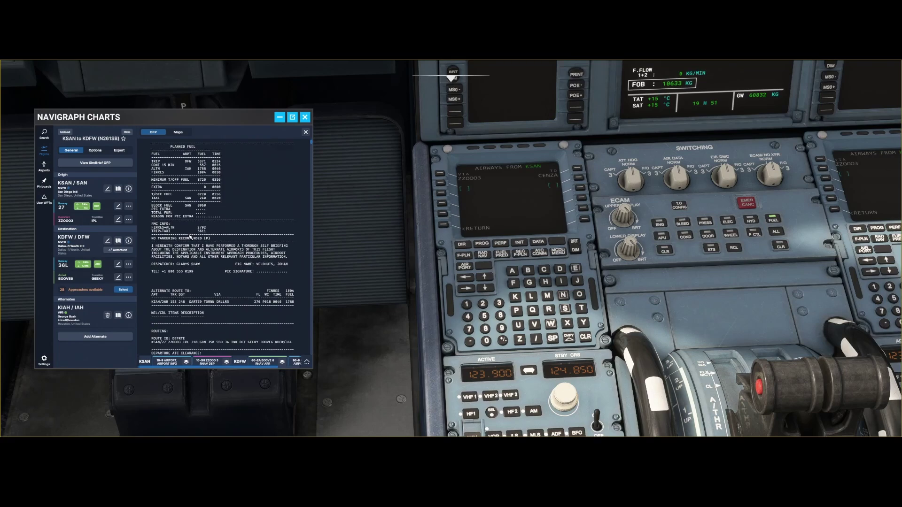
{"action": "scroll", "coordinate": [191, 236], "scroll_direction": "down", "scroll_amount": 3}
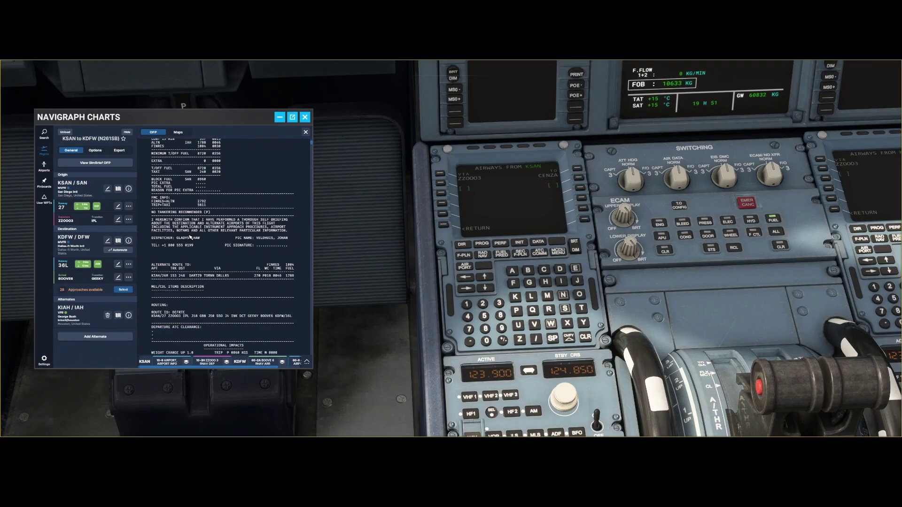
{"action": "scroll", "coordinate": [175, 258], "scroll_direction": "down", "scroll_amount": 2}
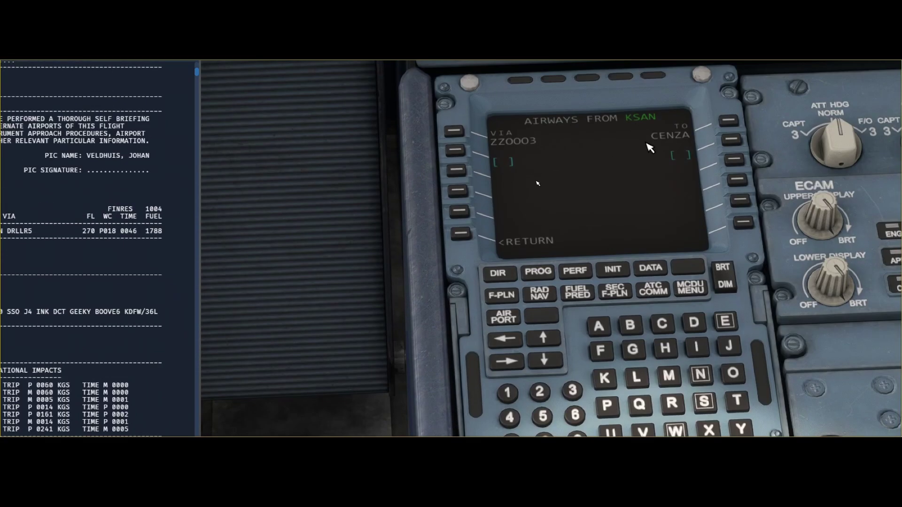
Return the MCDU to the flight plan and reopen the Airways page through the KSAN27 lateral revision.
{"action": "left_click", "coordinate": [463, 235]}
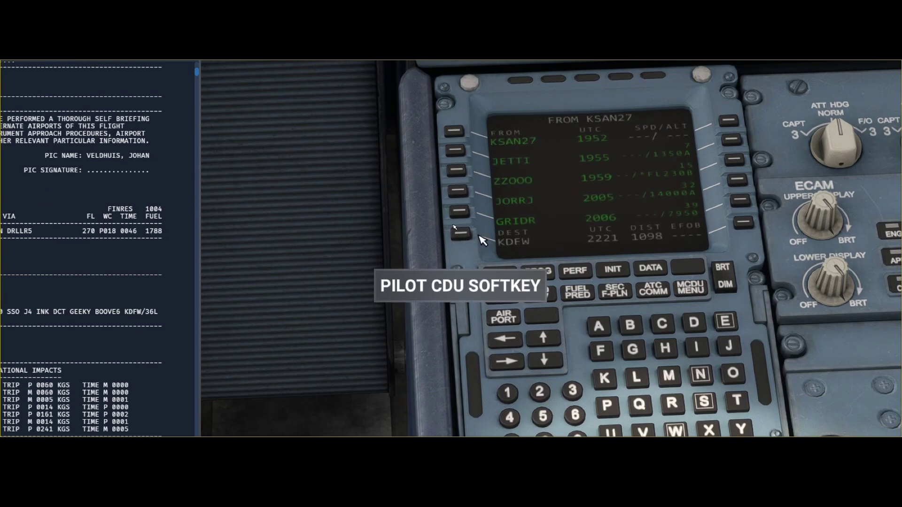
{"action": "left_click", "coordinate": [457, 133]}
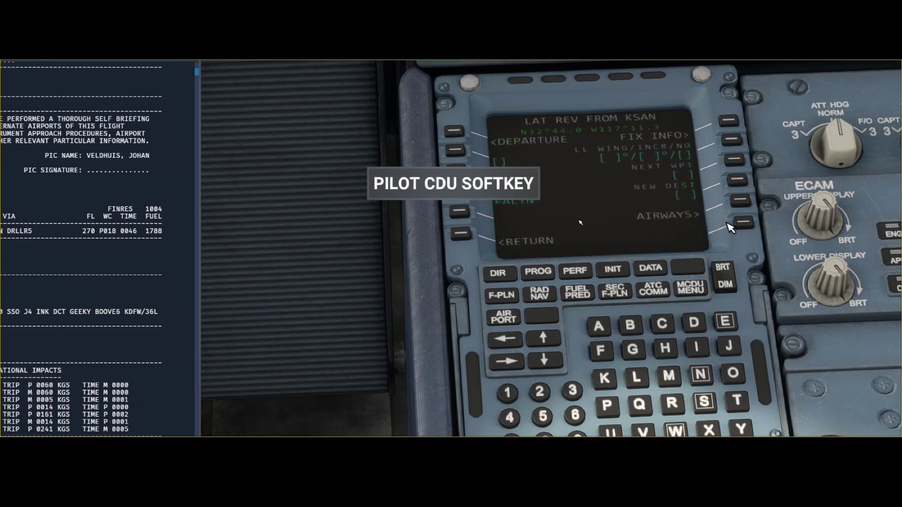
{"action": "left_click", "coordinate": [745, 203]}
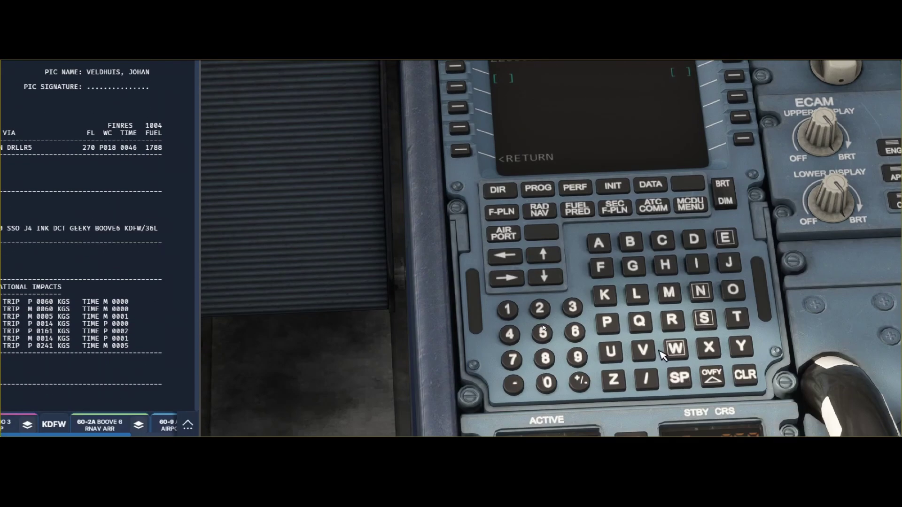
Try to enter ZZ0003 in the empty VIA field of the Airways page.
{"action": "left_click", "coordinate": [614, 380]}
{"action": "left_click", "coordinate": [615, 381]}
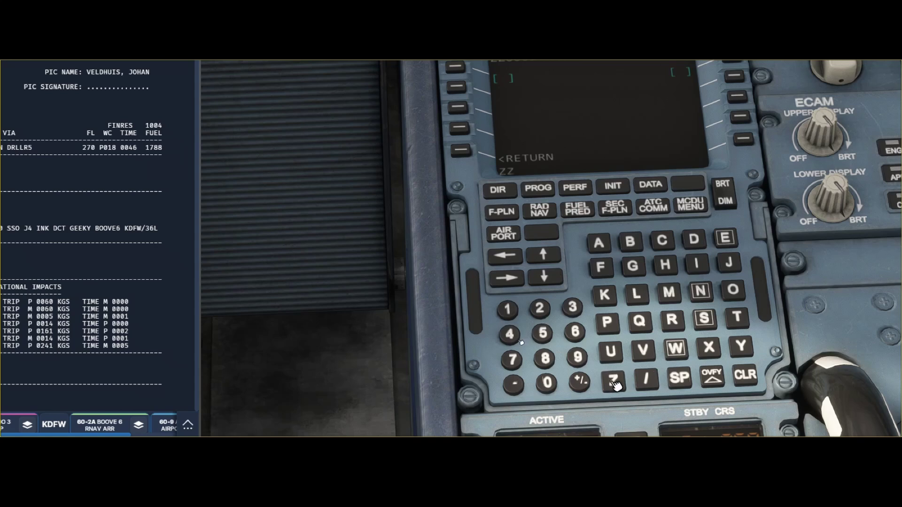
{"action": "left_click", "coordinate": [547, 384]}
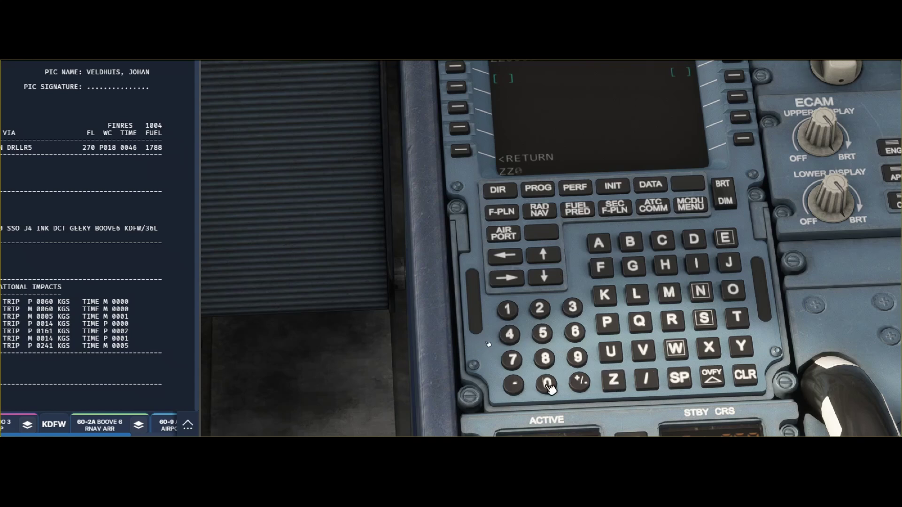
{"action": "left_click", "coordinate": [547, 384]}
{"action": "left_click", "coordinate": [547, 384]}
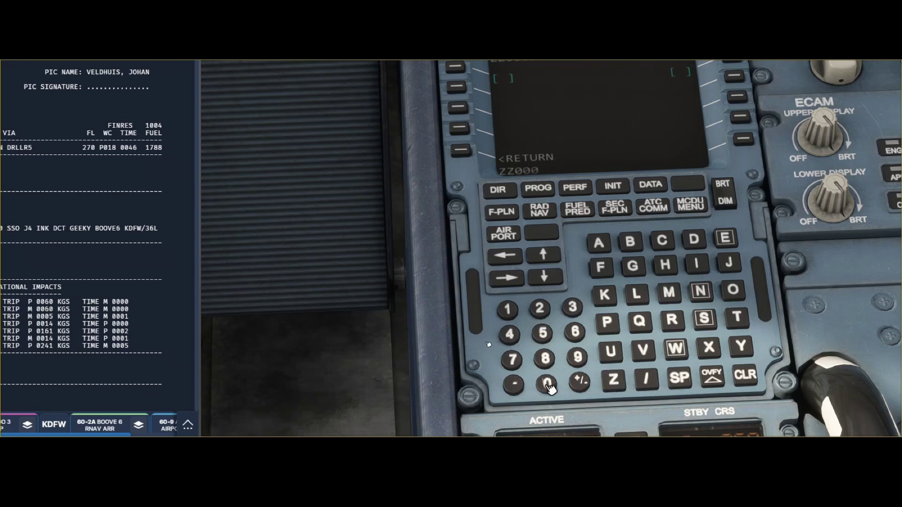
{"action": "left_click", "coordinate": [573, 309]}
{"action": "left_click", "coordinate": [459, 114]}
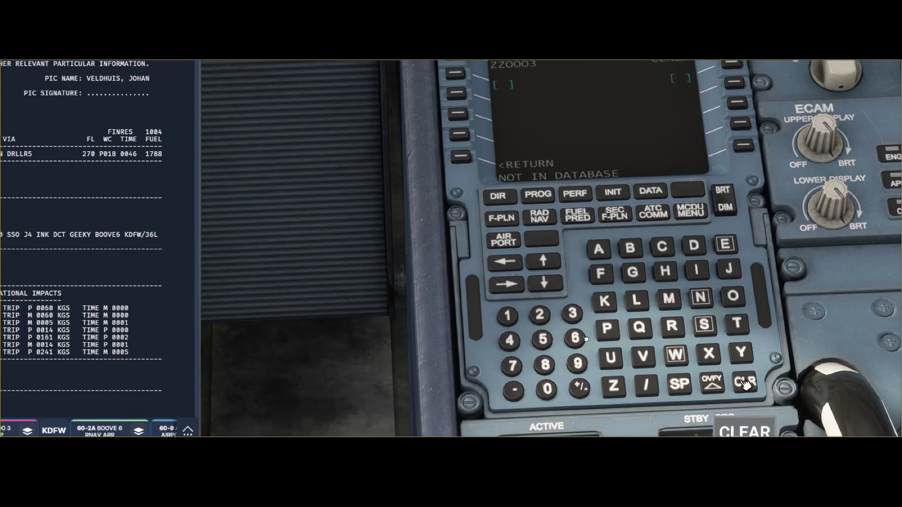
Clear the message and the ZZ0003 entry from the MCDU scratchpad.
{"action": "left_click", "coordinate": [745, 383]}
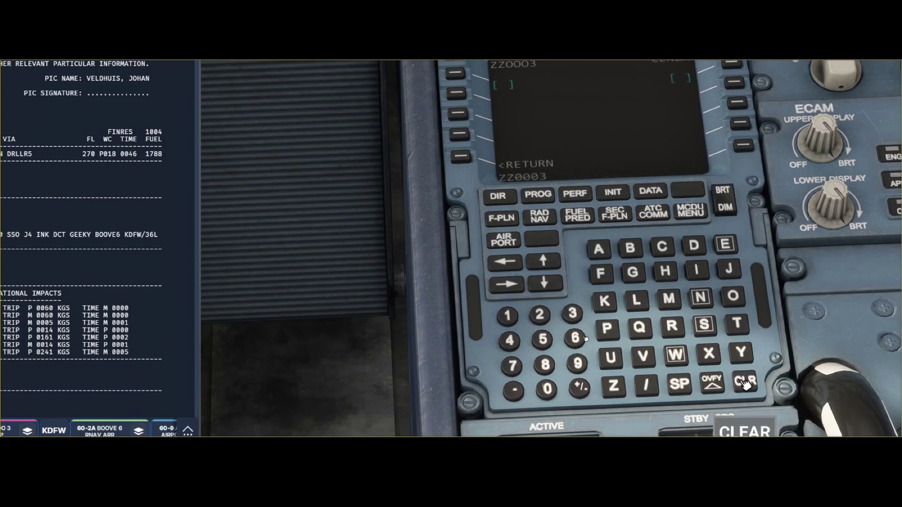
{"action": "left_click", "coordinate": [744, 383]}
{"action": "left_click", "coordinate": [745, 383]}
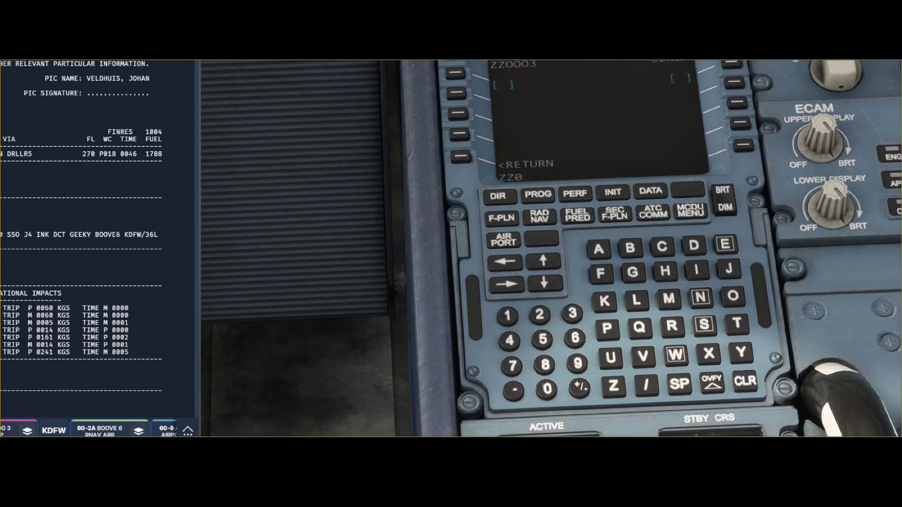
{"action": "left_click", "coordinate": [745, 383]}
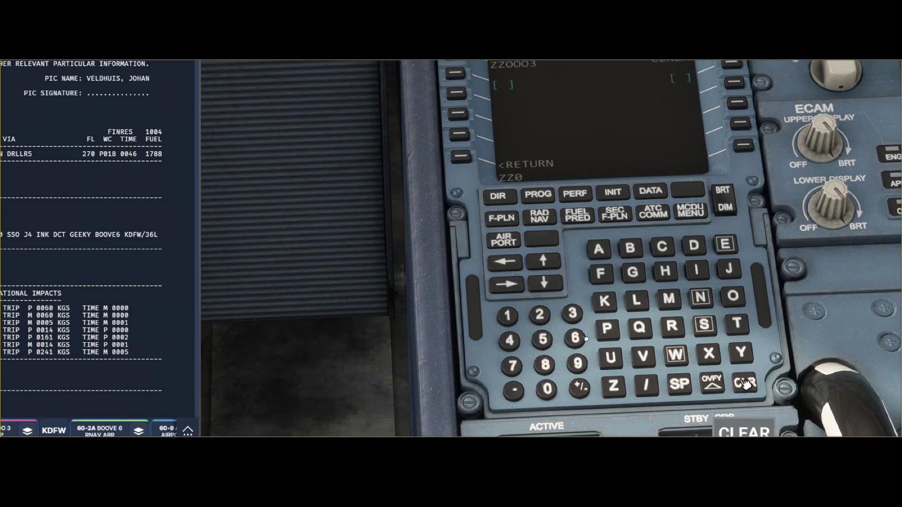
{"action": "left_click", "coordinate": [745, 383]}
{"action": "left_click", "coordinate": [745, 383]}
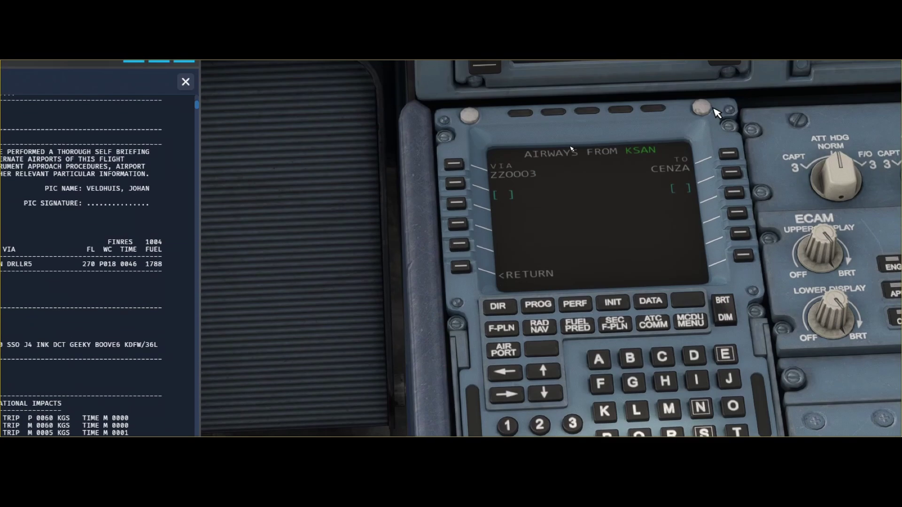